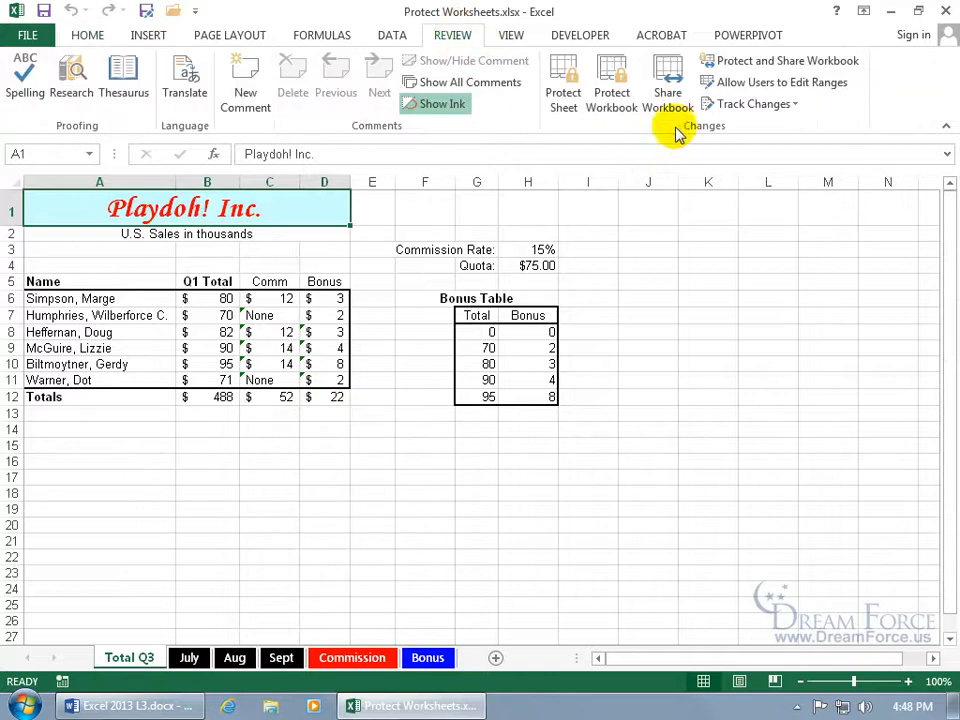
Open the Protect Sheet settings for the Total Q3 sheet from the Review tab
left_click(563, 100)
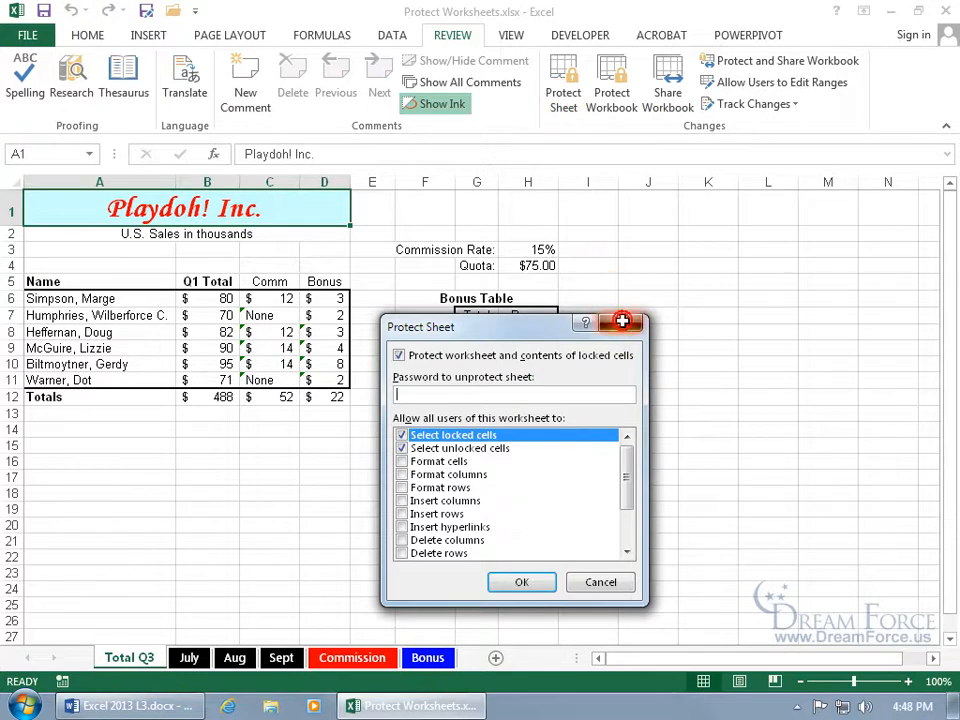
left_click(625, 326)
right_click(126, 659)
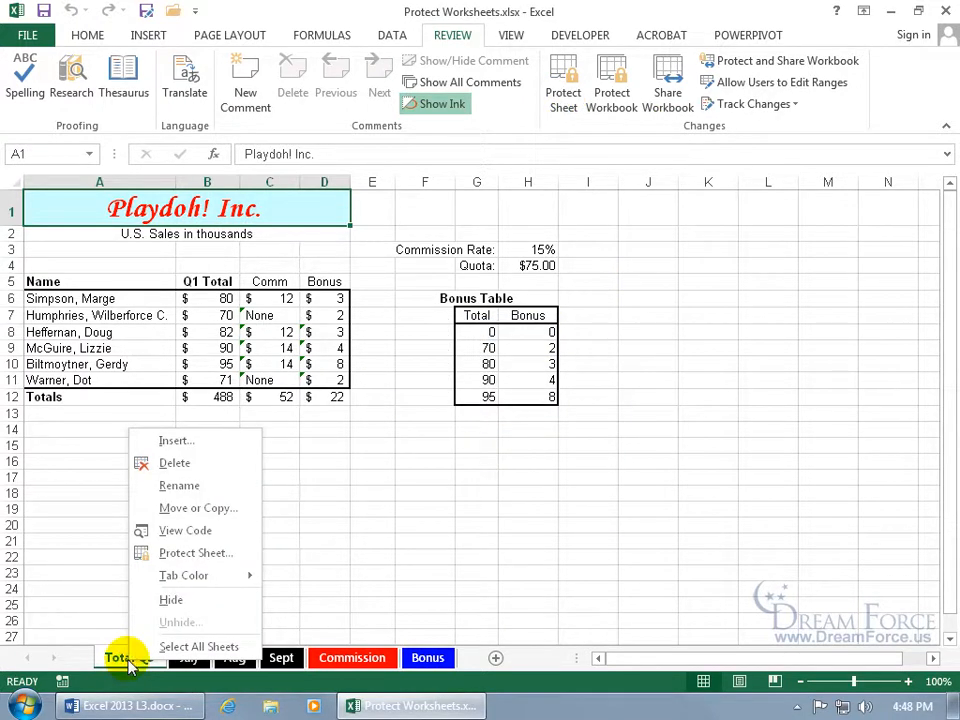
left_click(199, 558)
left_click_drag(189, 421, 470, 280)
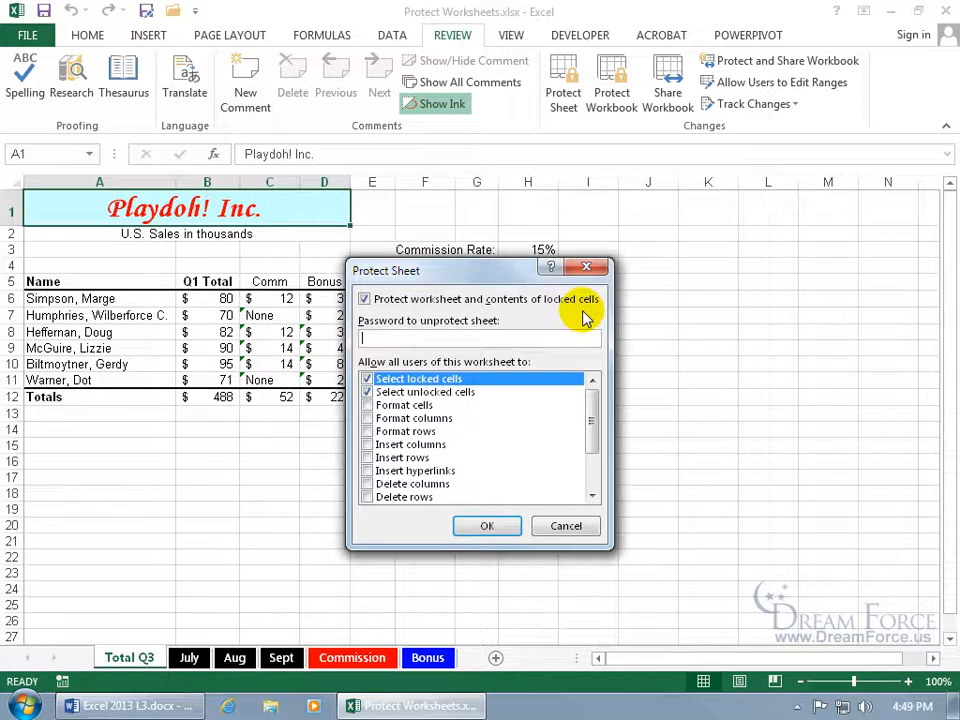
left_click(588, 268)
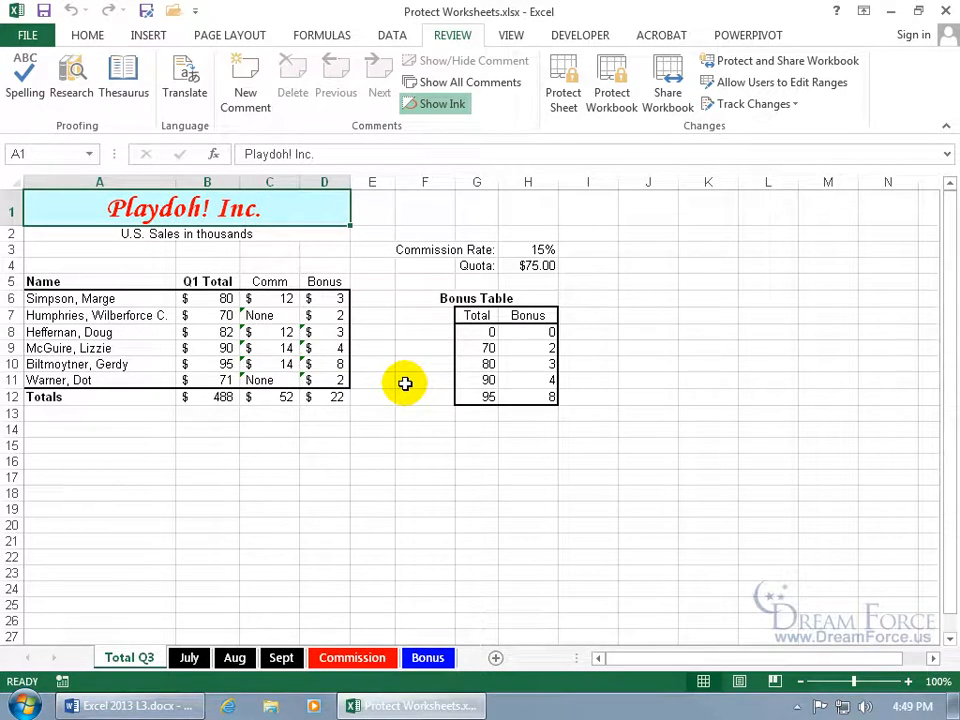
Change the Q1 Total in B6 from 80 to 90
left_click(203, 299)
type("90")
key("Return")
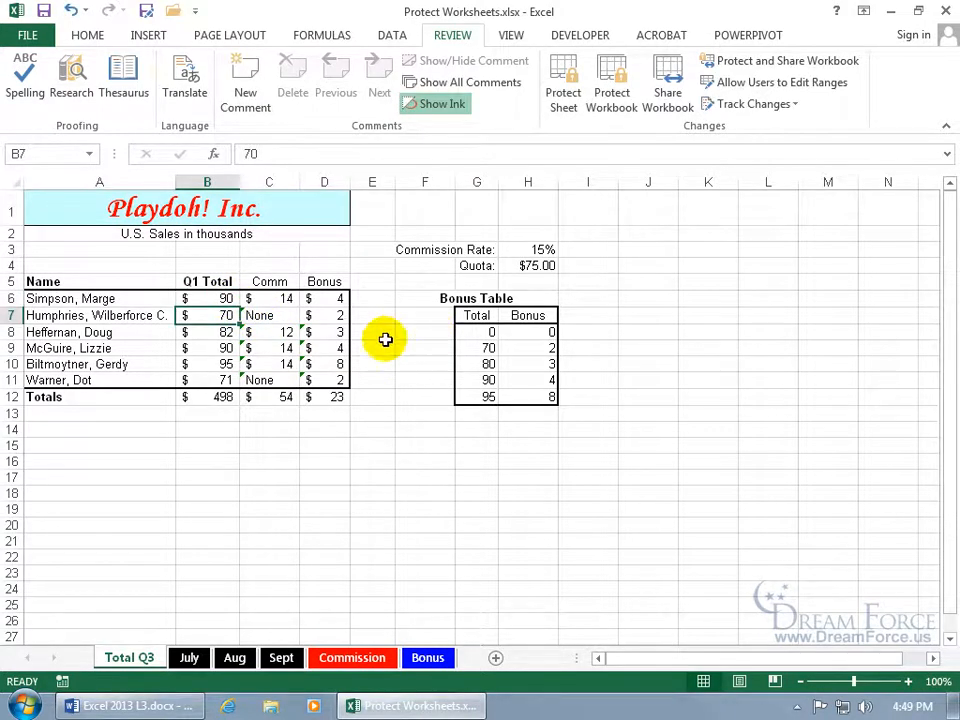
Inspect B6's Locked and Hidden protection settings in Format Cells, then cancel without changes
right_click(218, 299)
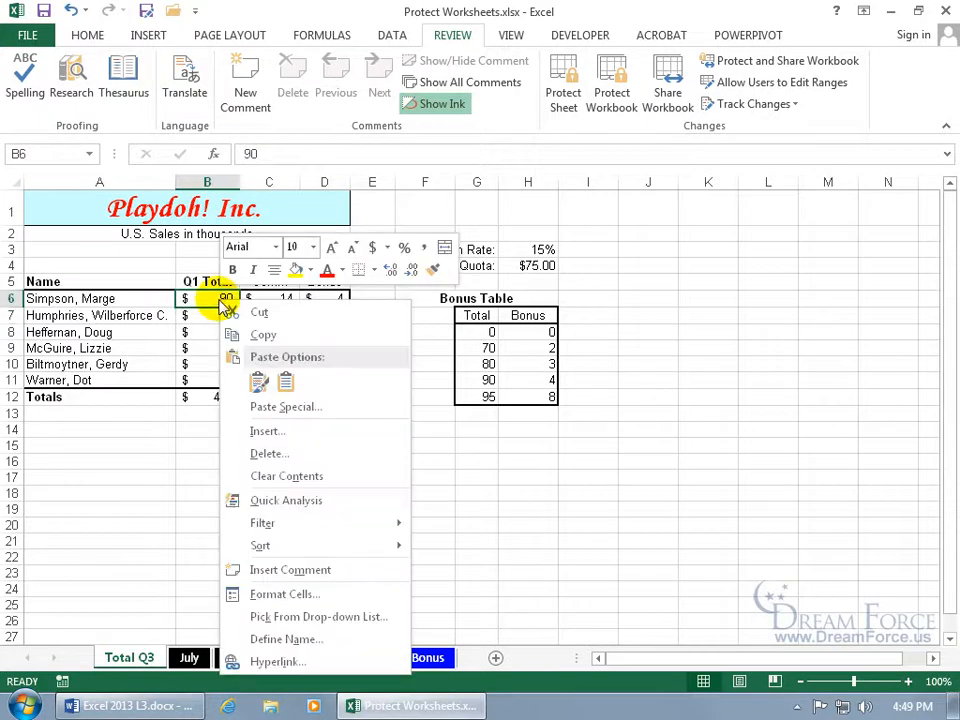
left_click(296, 594)
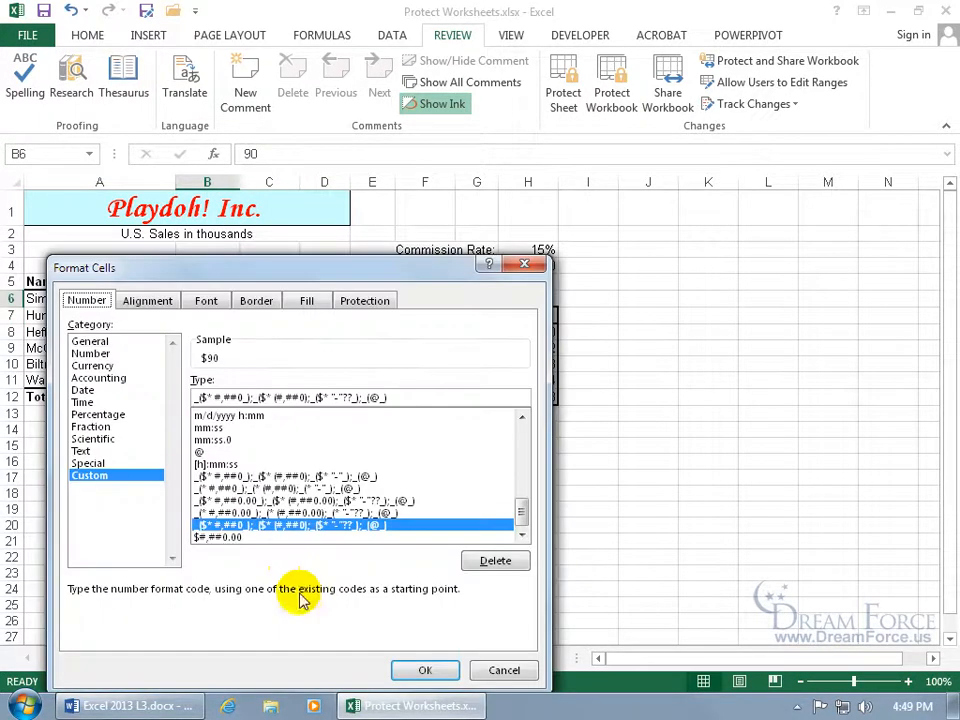
left_click(367, 305)
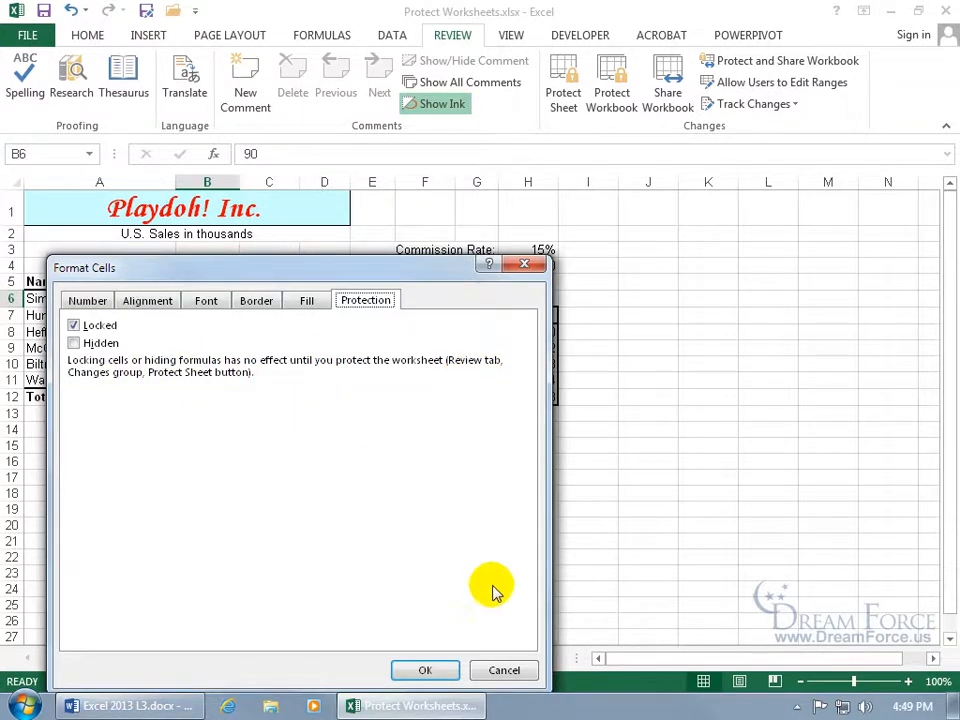
left_click(503, 670)
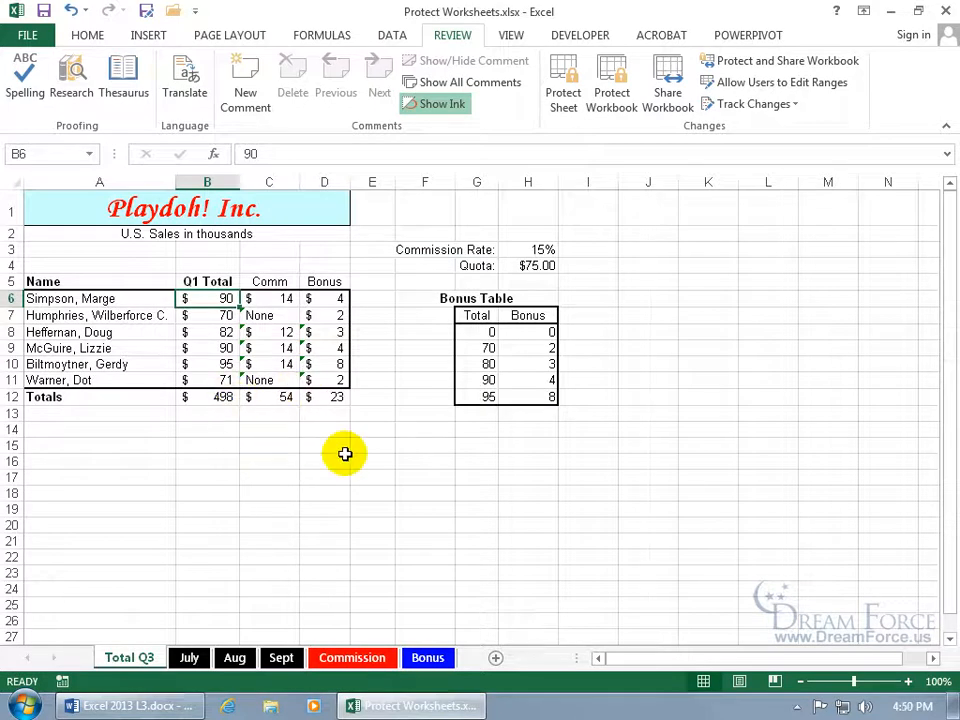
Password-protect Total Q3, leaving Format cells unchecked so only selecting locked and unlocked cells is allowed
right_click(136, 663)
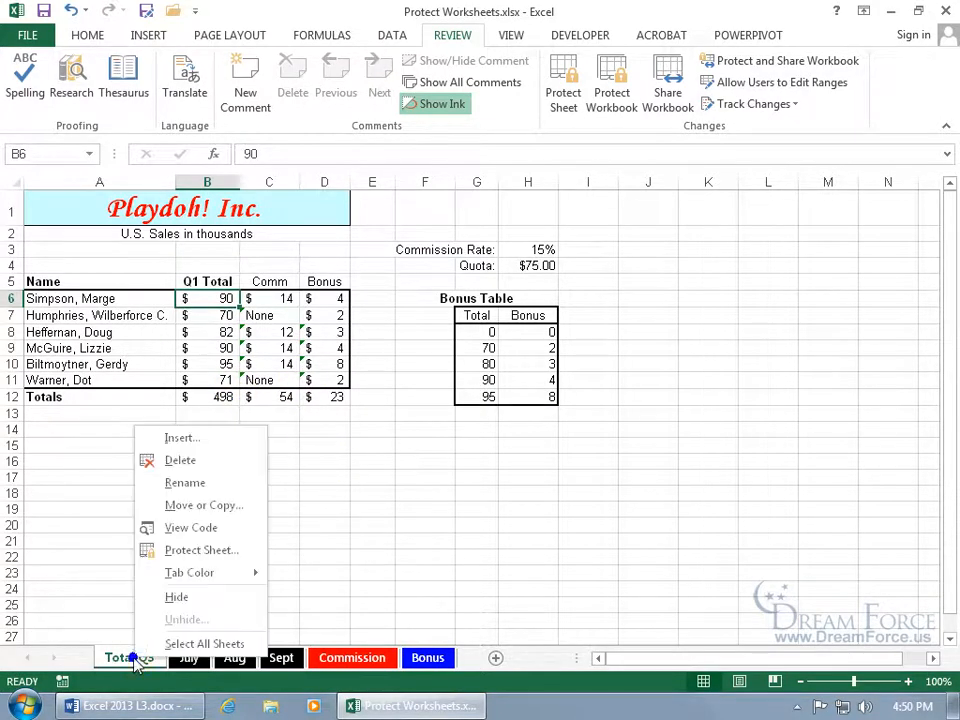
left_click(201, 550)
left_click_drag(190, 411, 409, 285)
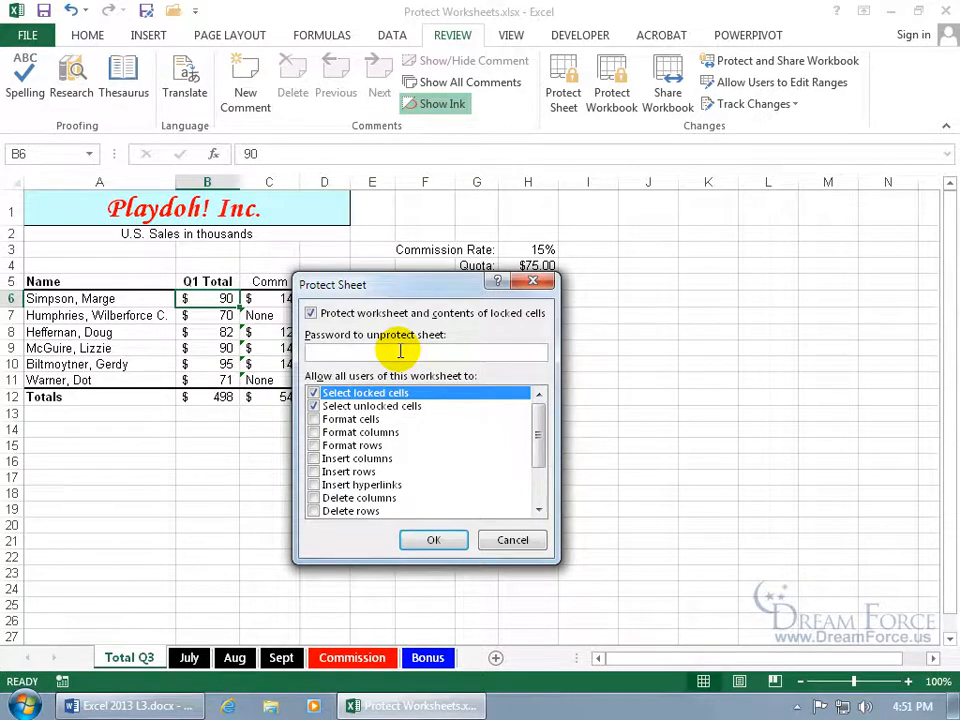
type("123")
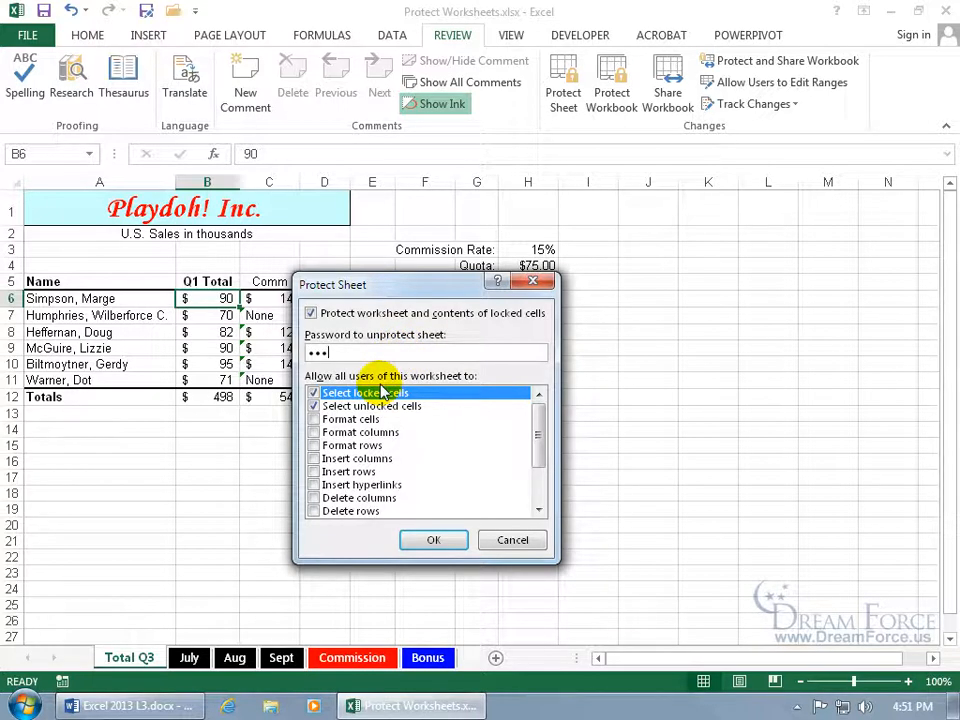
left_click(315, 420)
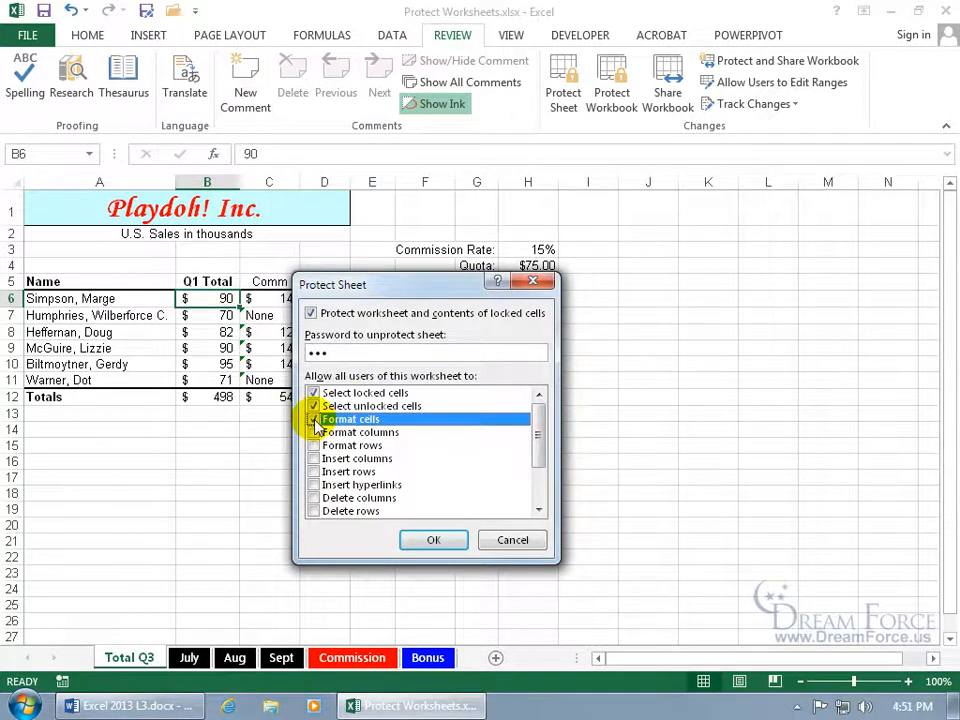
left_click(314, 421)
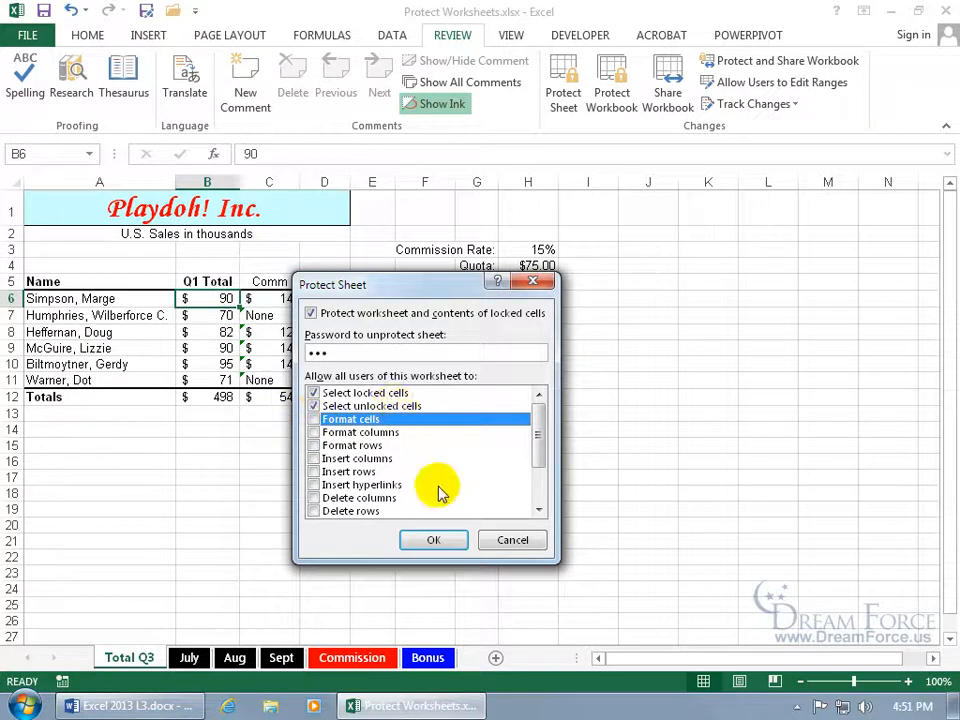
left_click(433, 540)
type("•••")
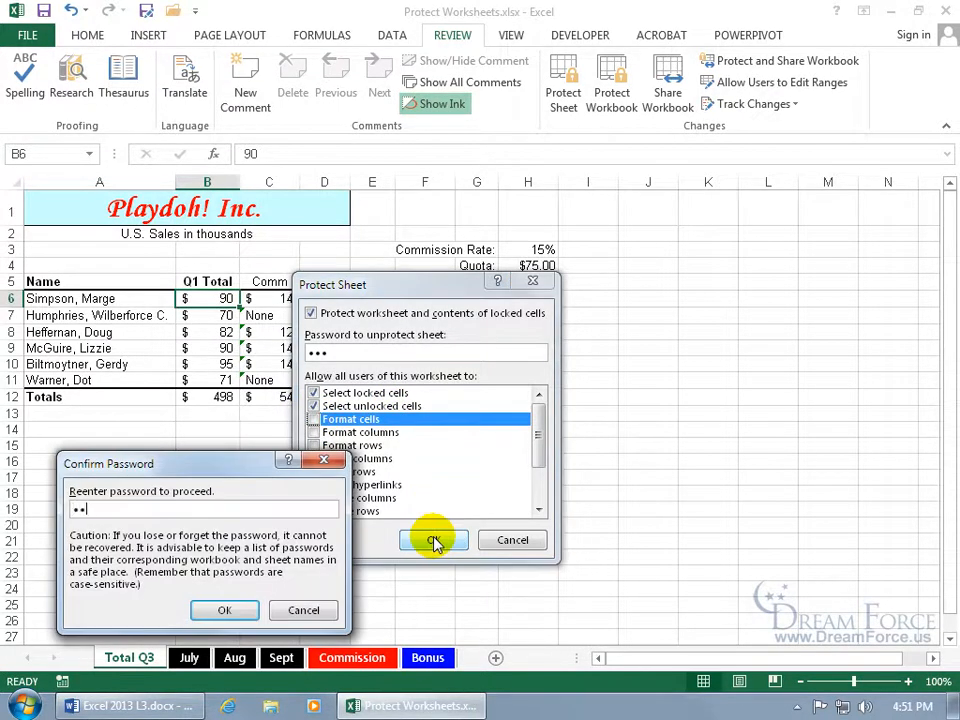
key("Return")
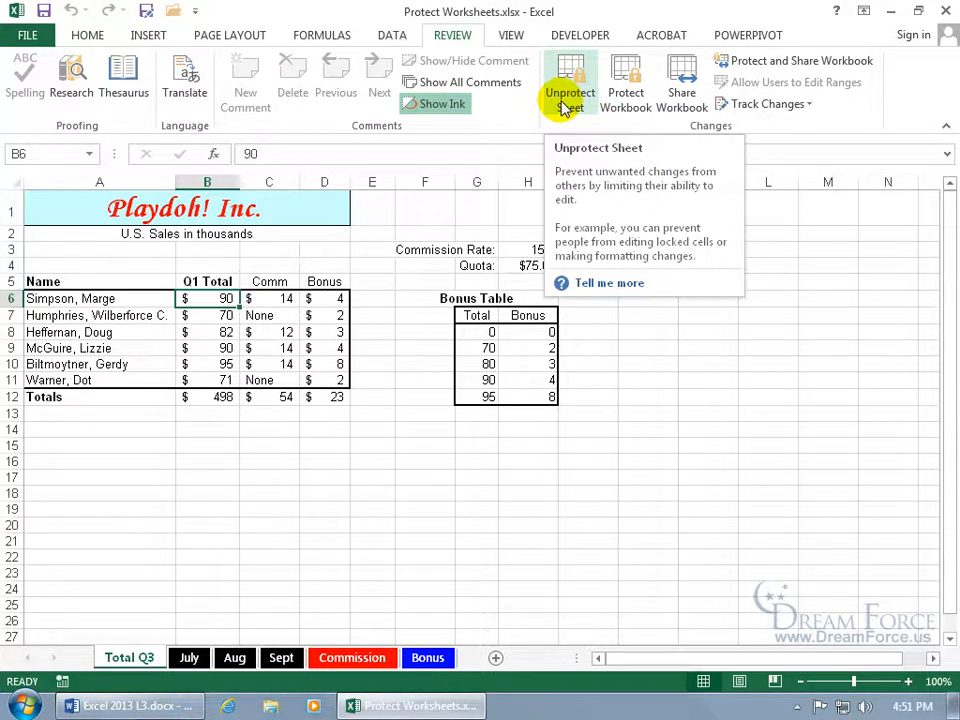
double_click(227, 334)
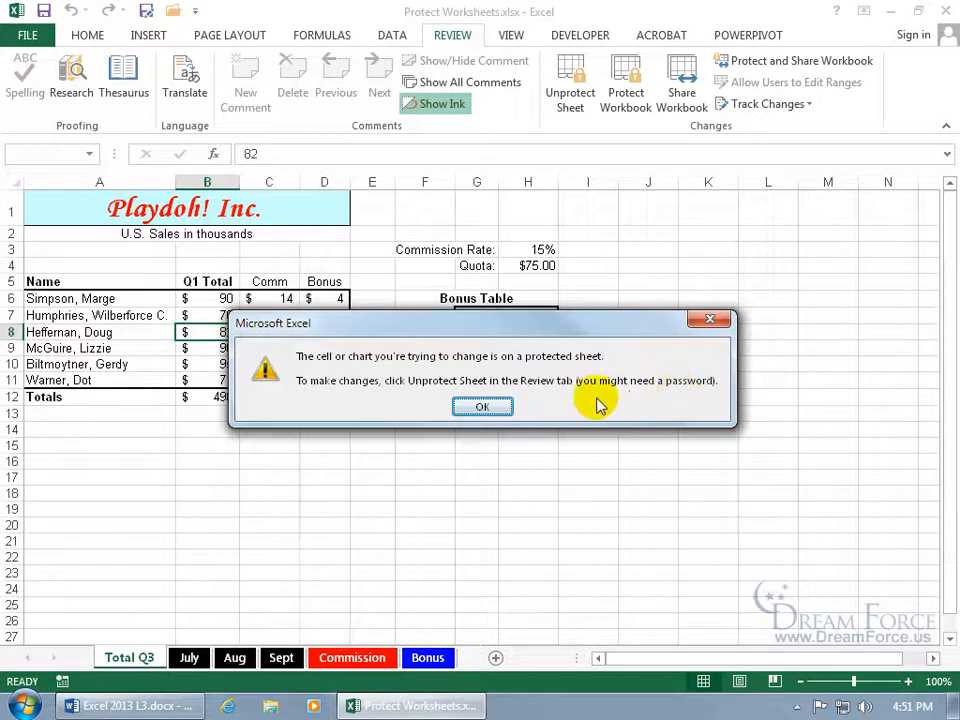
left_click(483, 407)
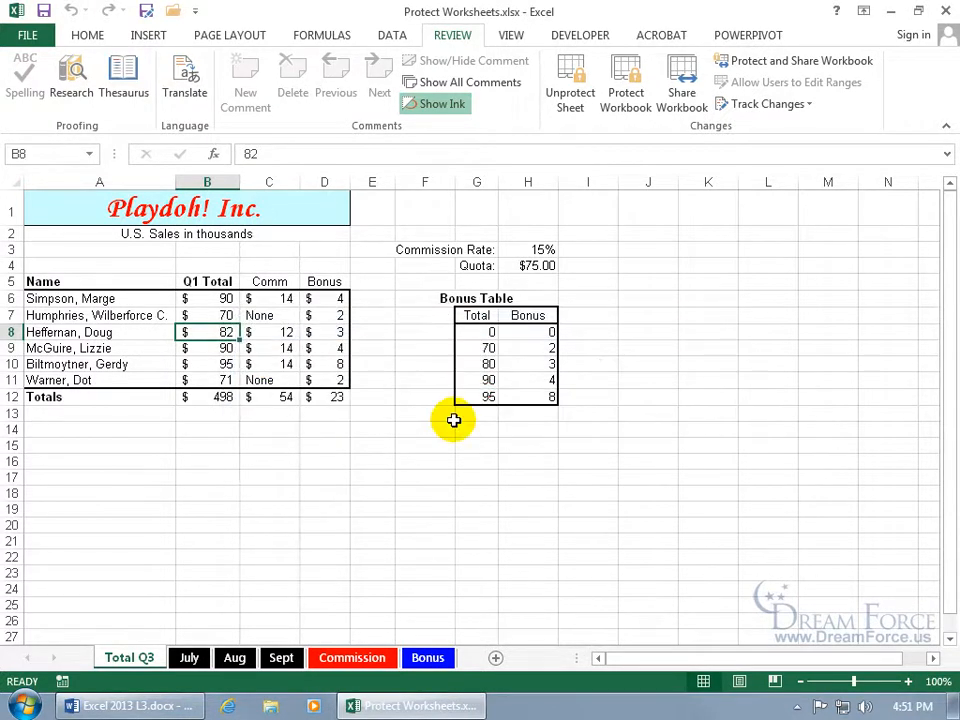
right_click(120, 658)
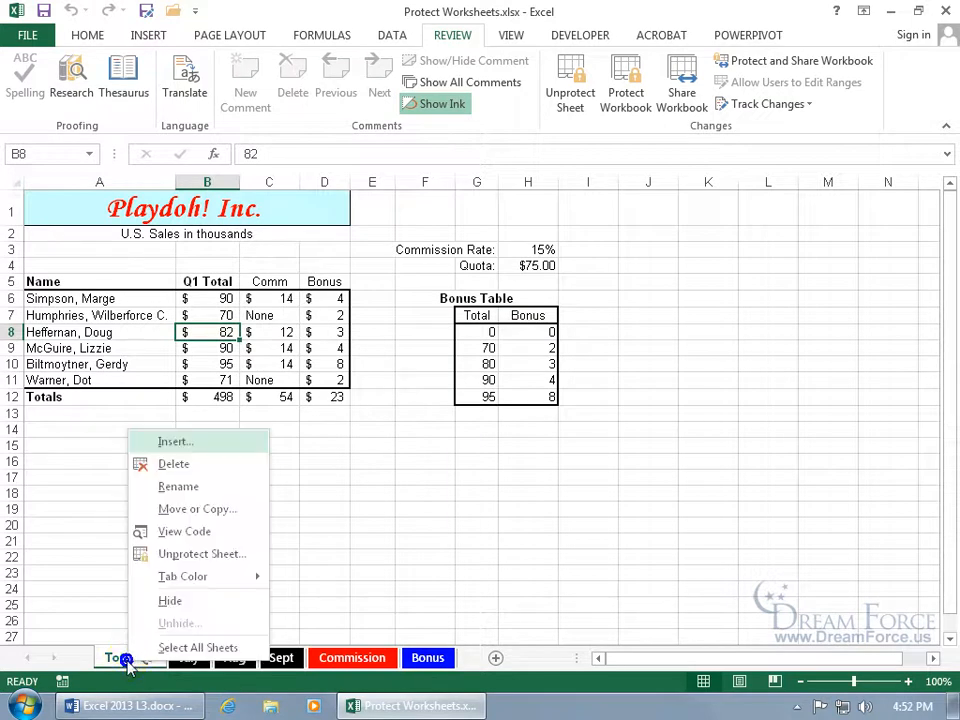
left_click(214, 554)
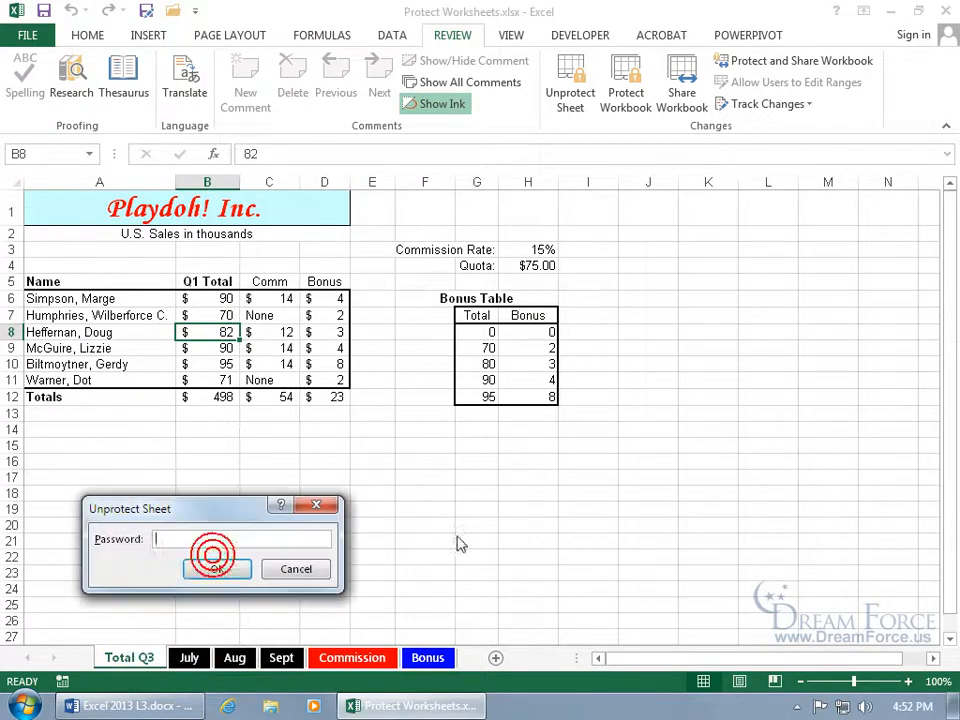
type("pass")
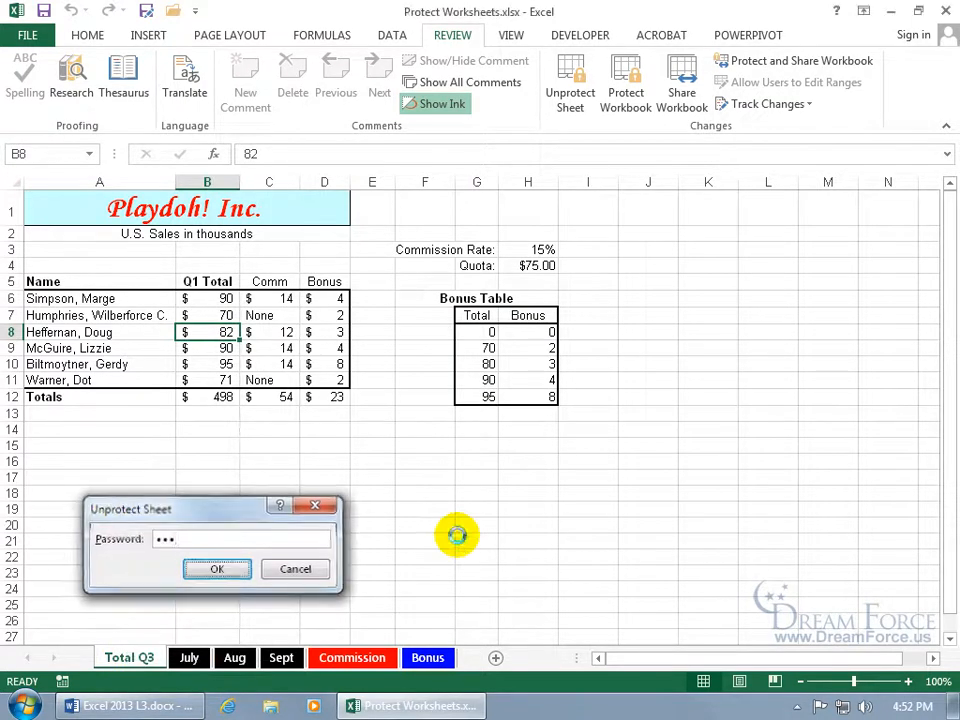
key("Return")
left_click(204, 300)
type("80")
key("Return")
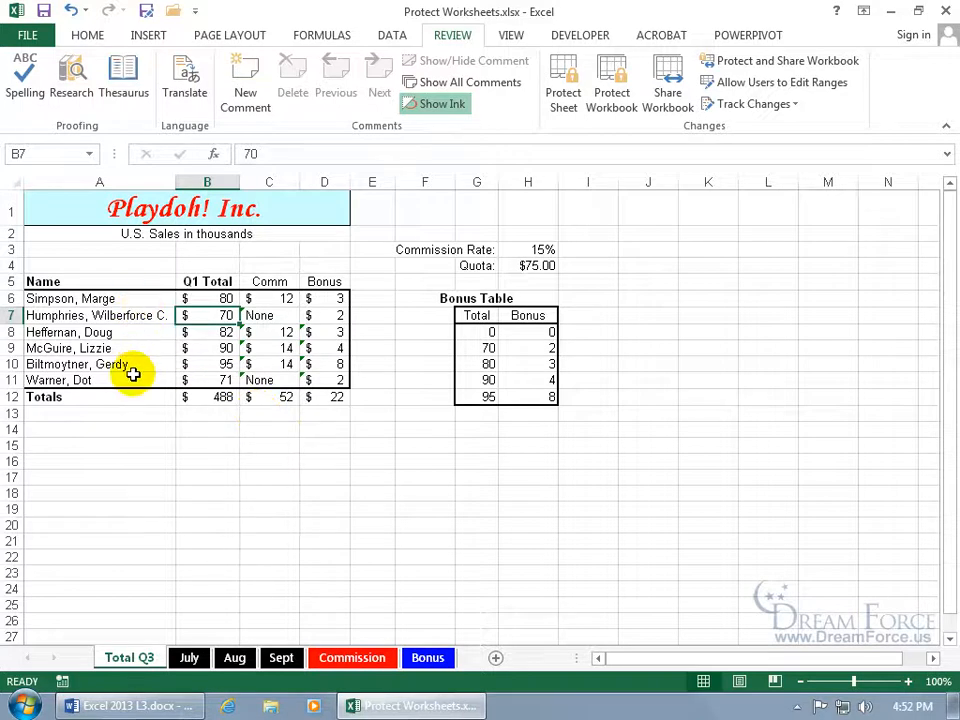
Turn off Locked for Q1 Total cells B6:B11, then check the commission formulas in C6 and C8
left_click(198, 298)
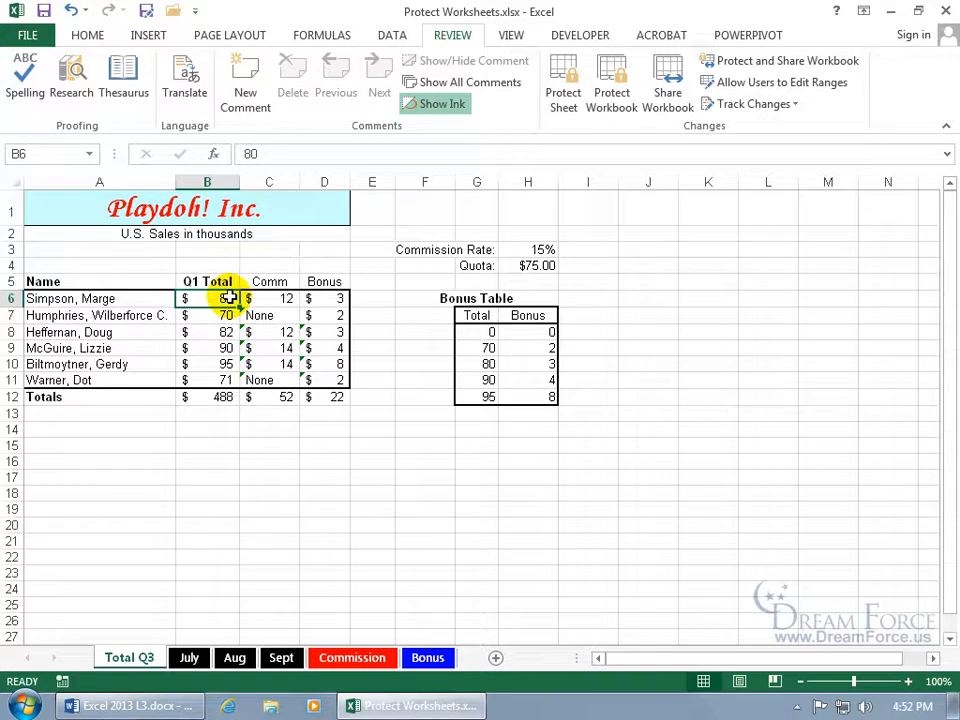
left_click_drag(229, 300, 221, 378)
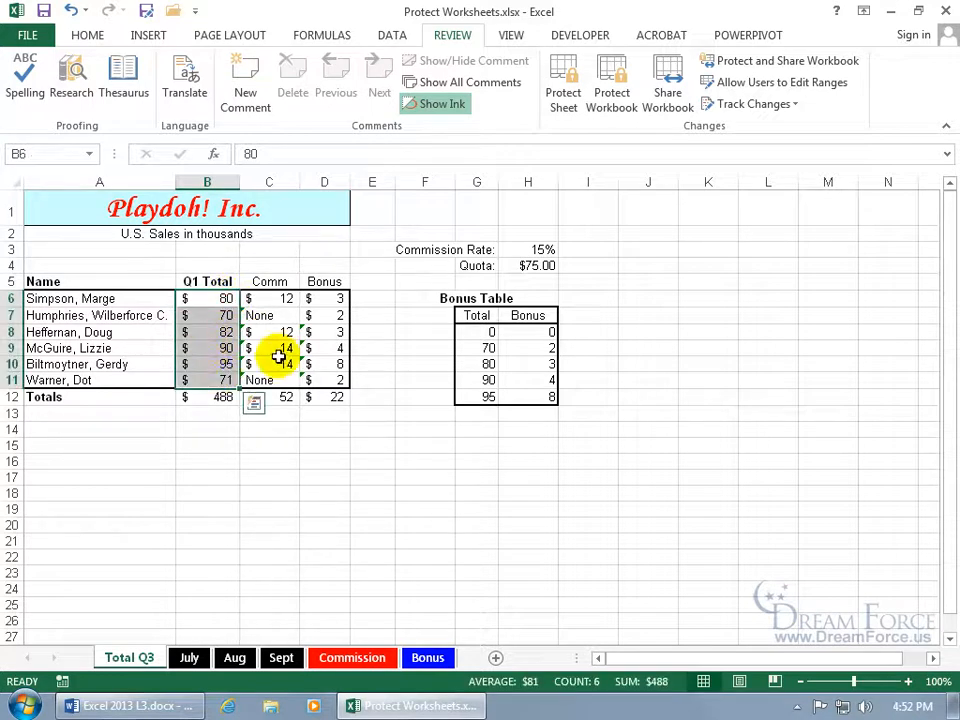
right_click(207, 344)
left_click(271, 612)
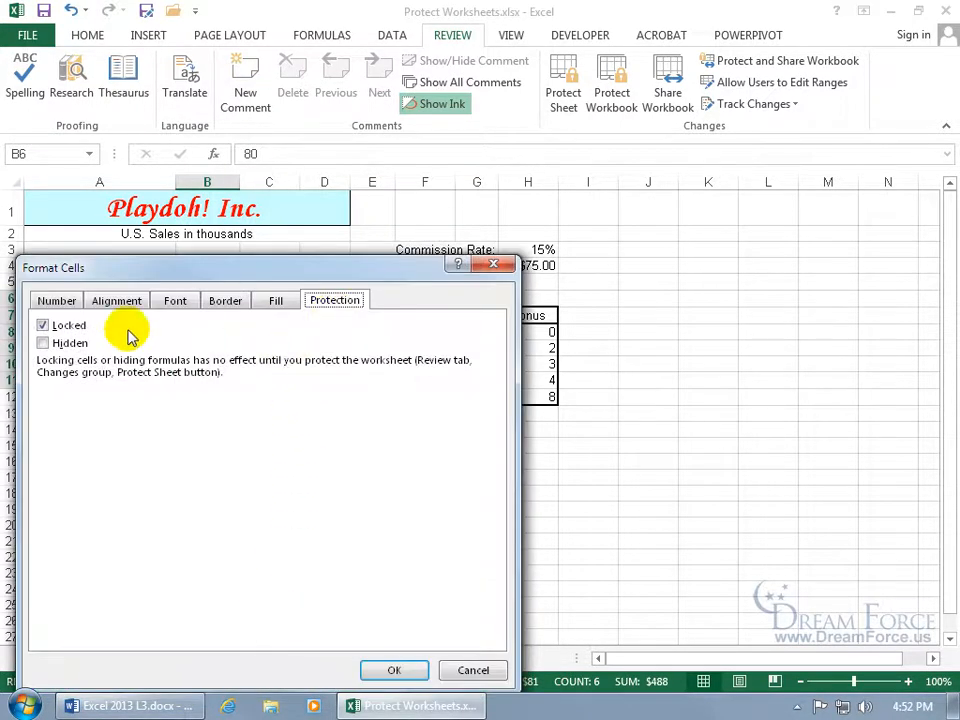
left_click(44, 326)
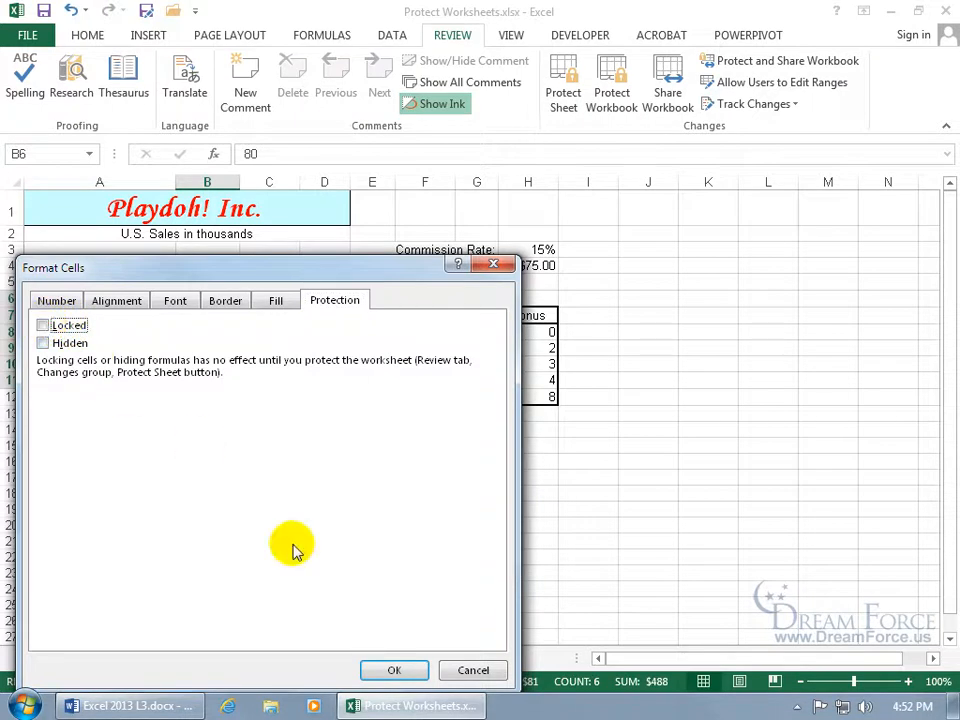
left_click(383, 672)
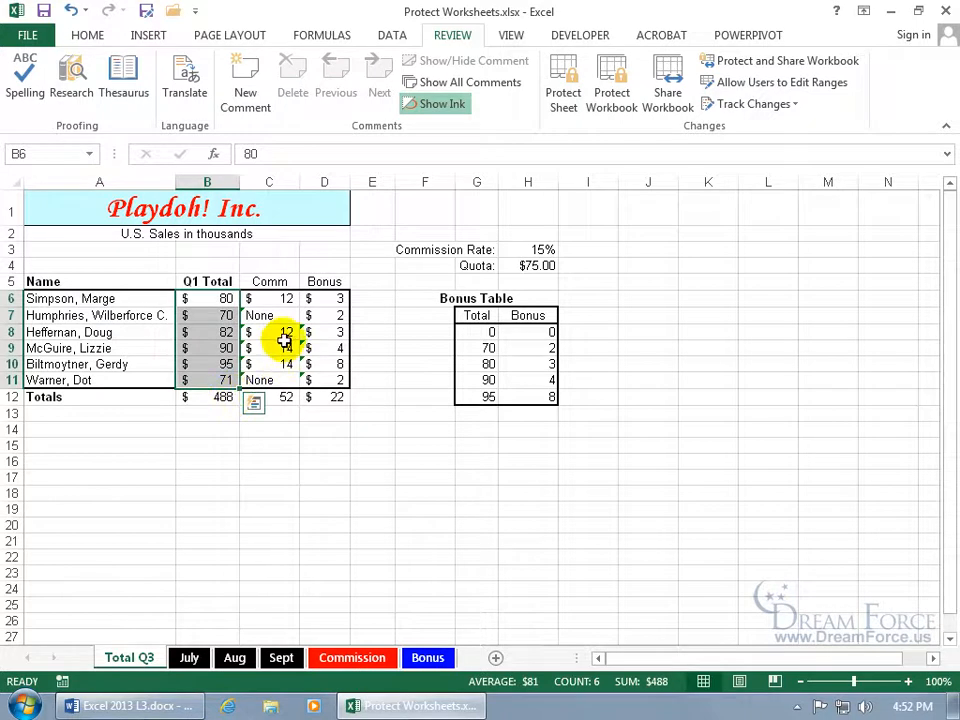
left_click(287, 300)
left_click(290, 331)
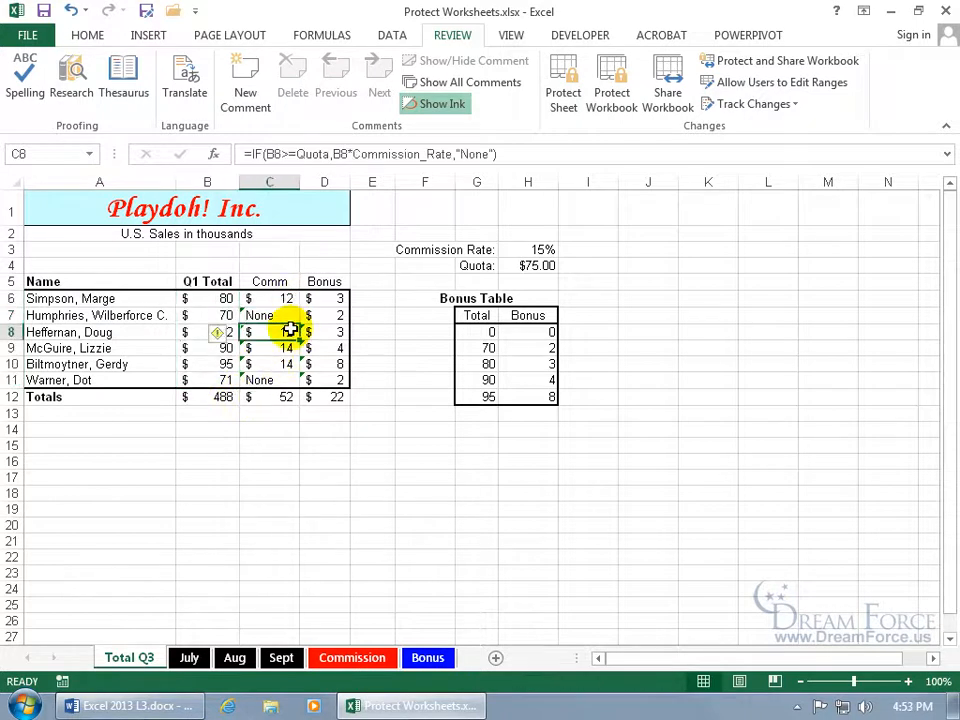
After viewing D8's bonus formula, turn on Hidden for the Comm and Bonus cells C6:D11
left_click(321, 327)
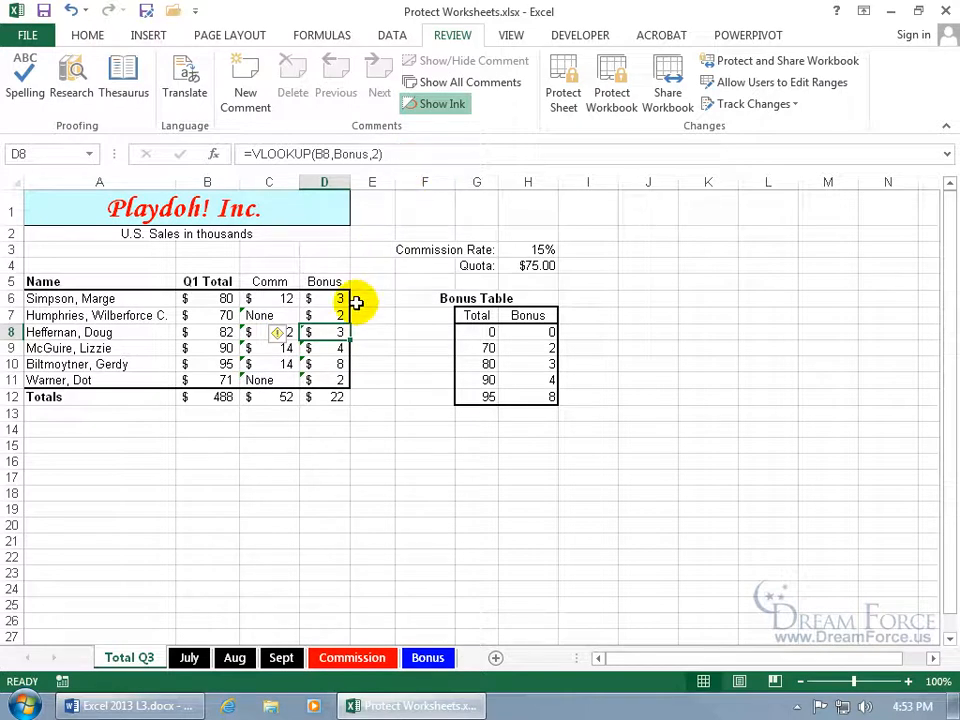
left_click_drag(268, 299, 365, 378)
right_click(291, 343)
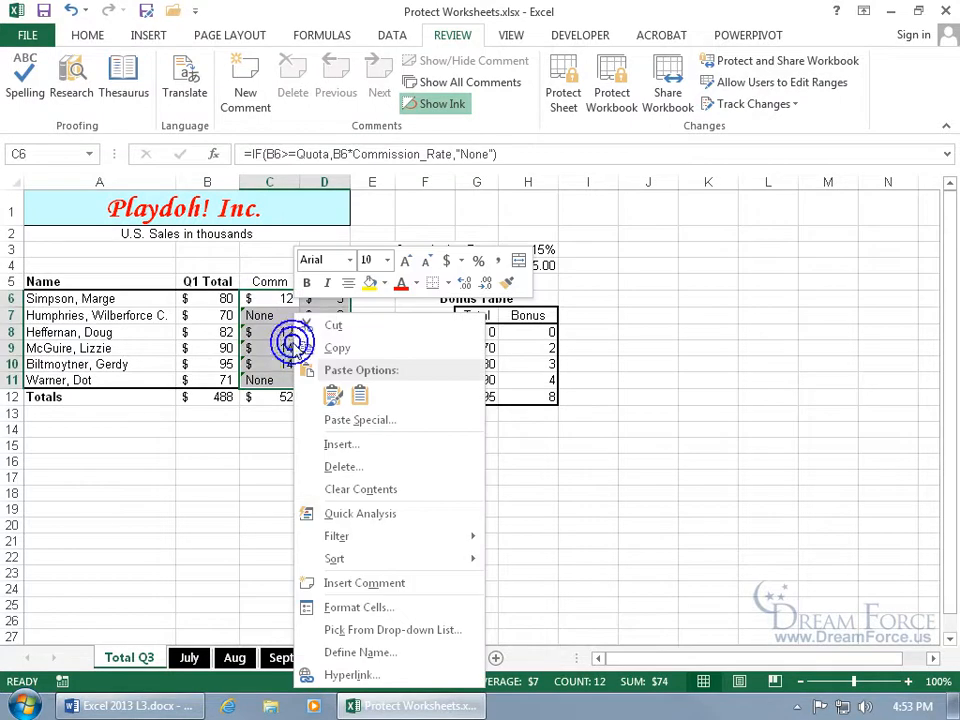
left_click(386, 607)
left_click(165, 343)
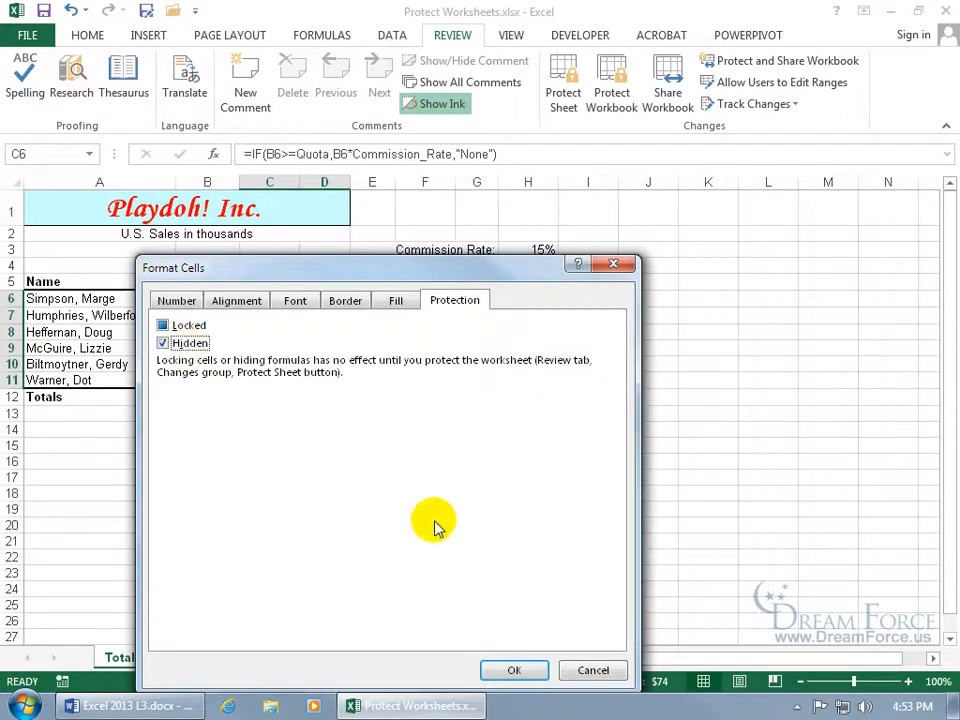
left_click(514, 670)
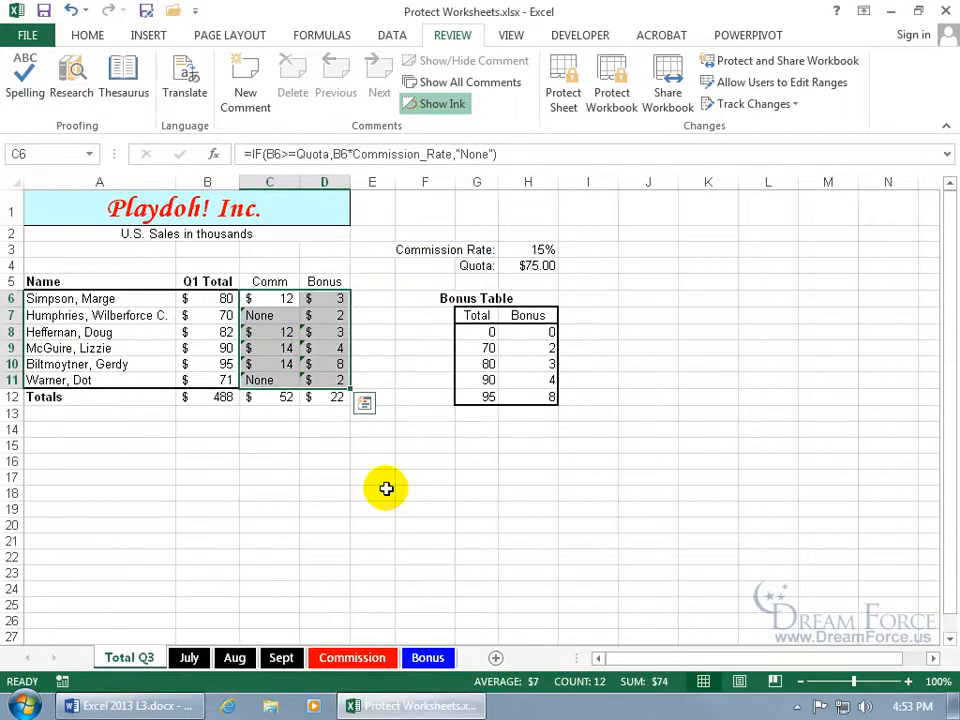
Protect Total Q3 with no password and verify the C8 and D6 formulas are hidden
left_click(285, 348)
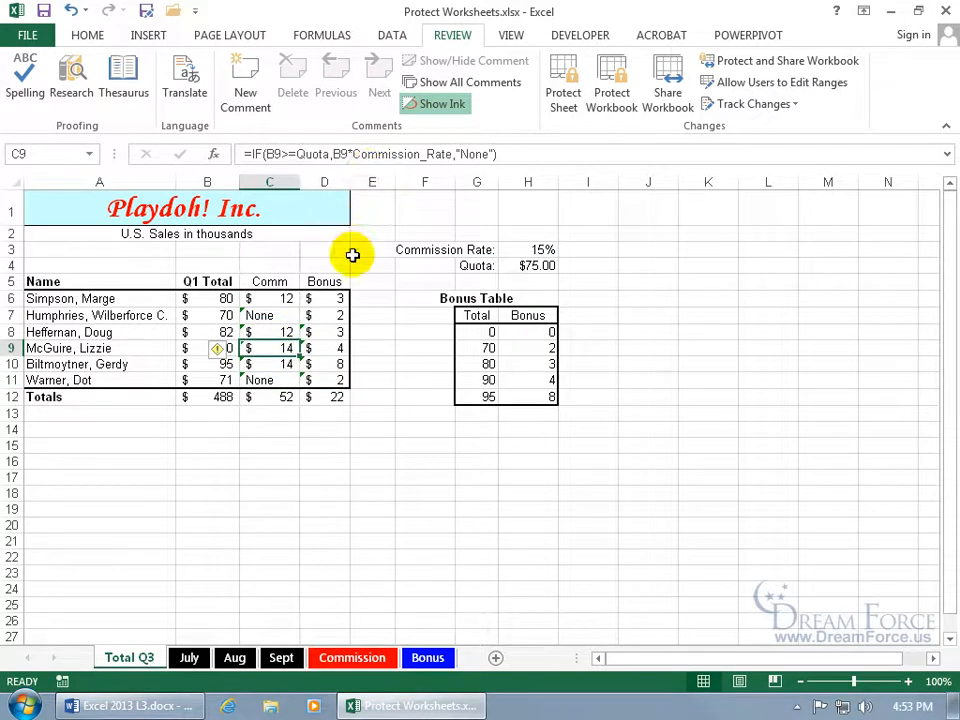
left_click(563, 100)
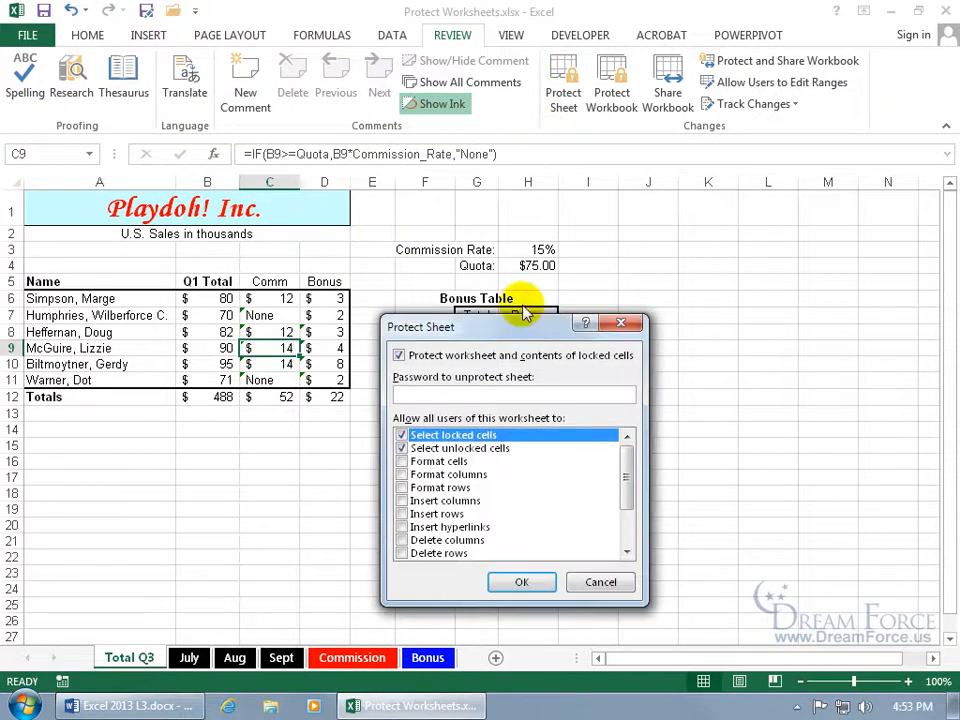
left_click(521, 582)
left_click(288, 332)
left_click(314, 300)
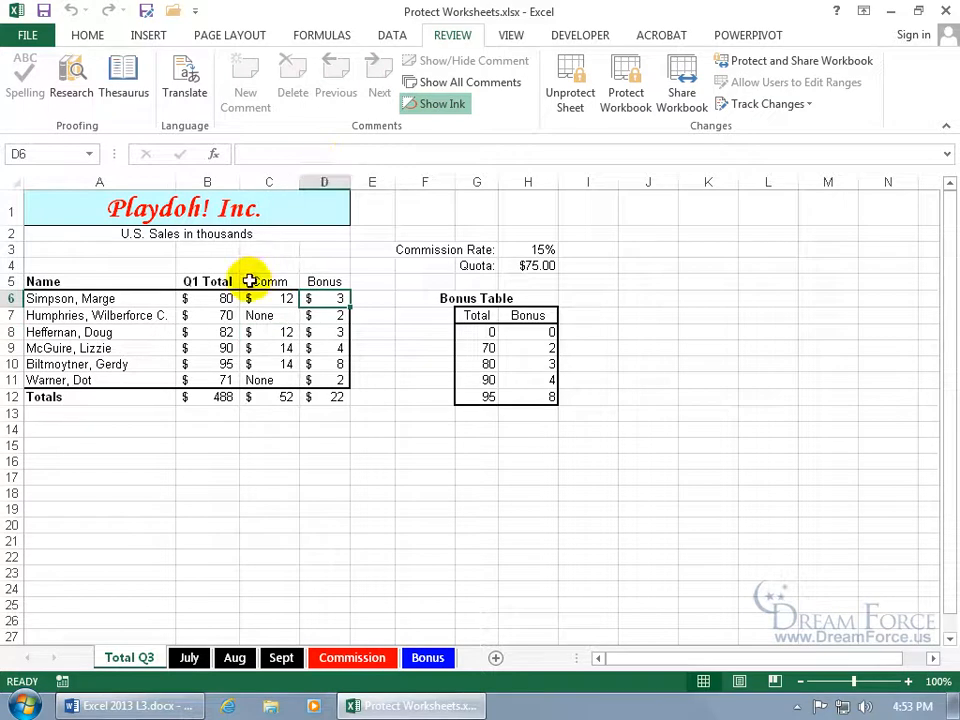
Try editing a locked cell and dismiss the protected-sheet warning
left_click(114, 266)
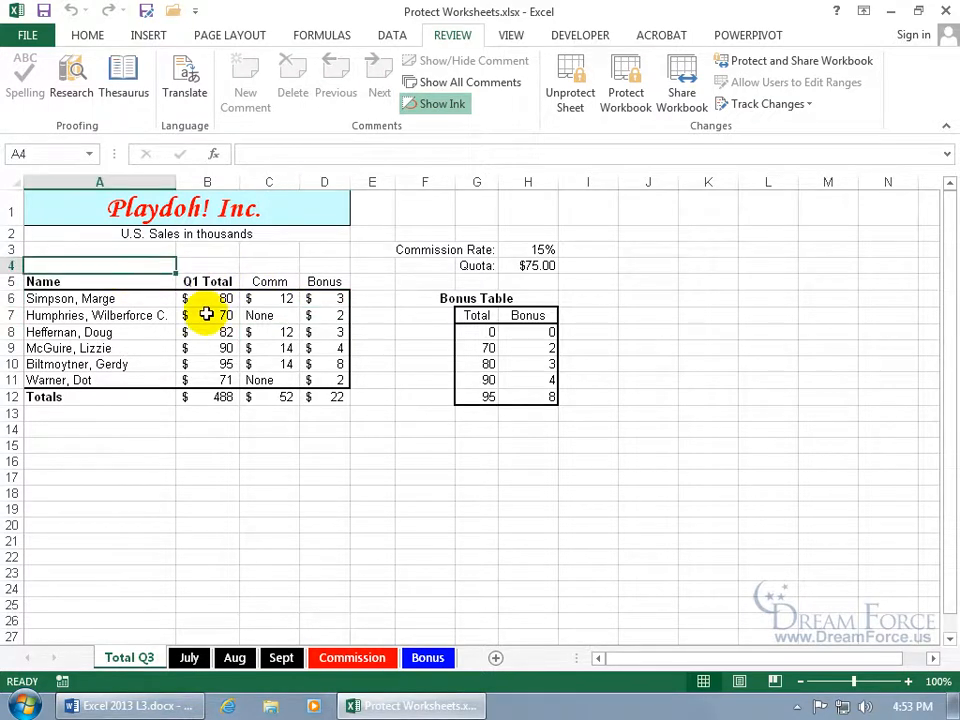
double_click(206, 314)
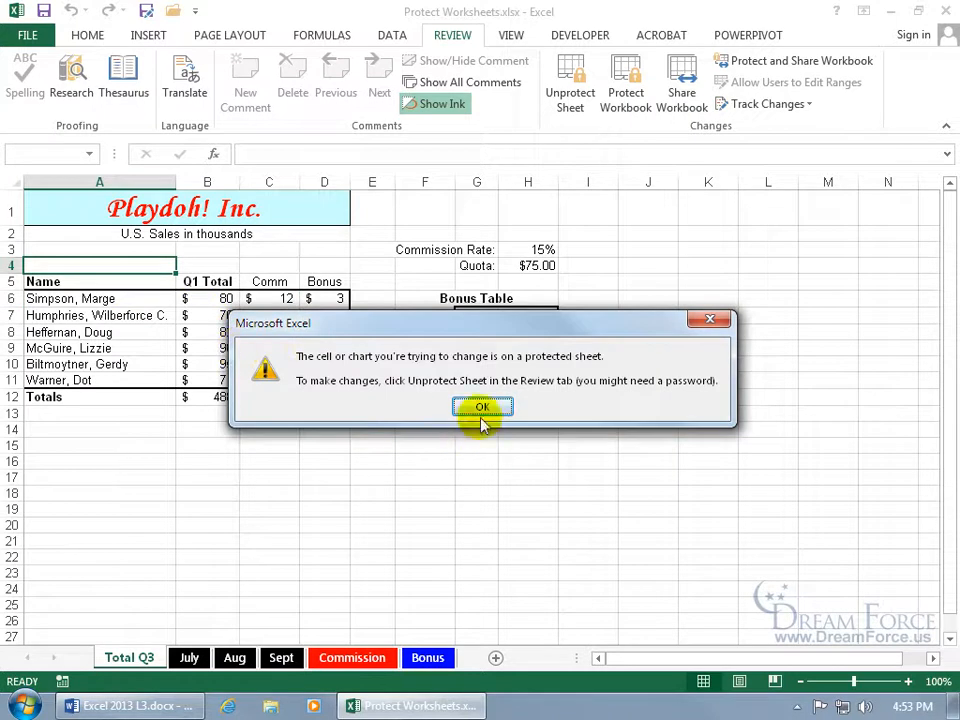
left_click(482, 408)
Change the unlocked Q1 Total in B6 from 80 to 90, making totals 498, 54 and 23
left_click(224, 299)
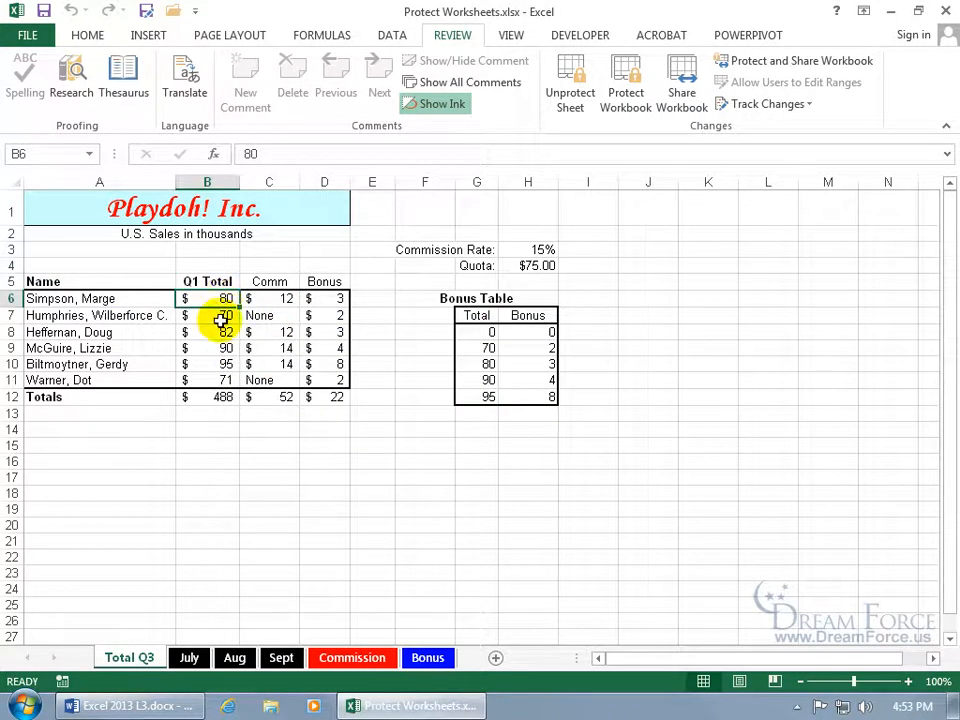
type("90")
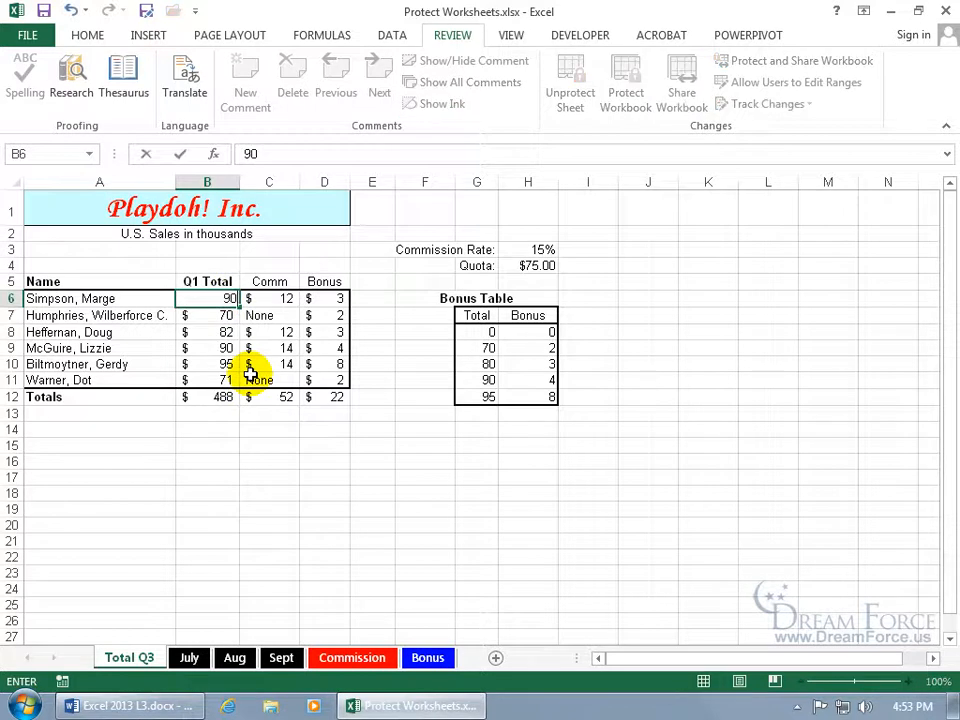
key("Return")
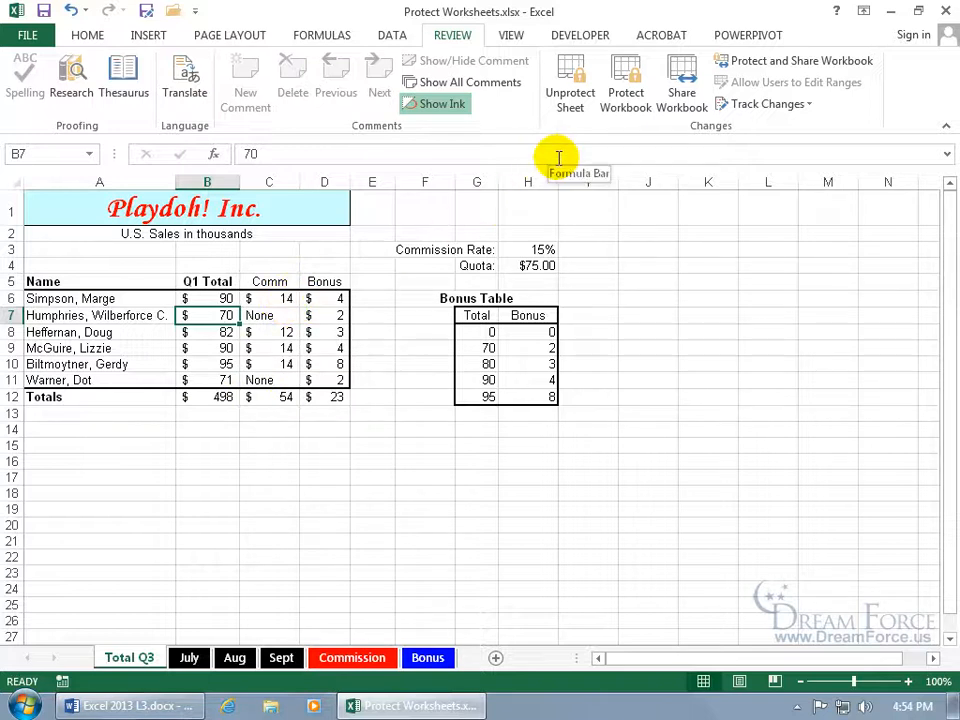
Unprotect Total Q3 and confirm C6's formula shows in the formula bar again
left_click(566, 98)
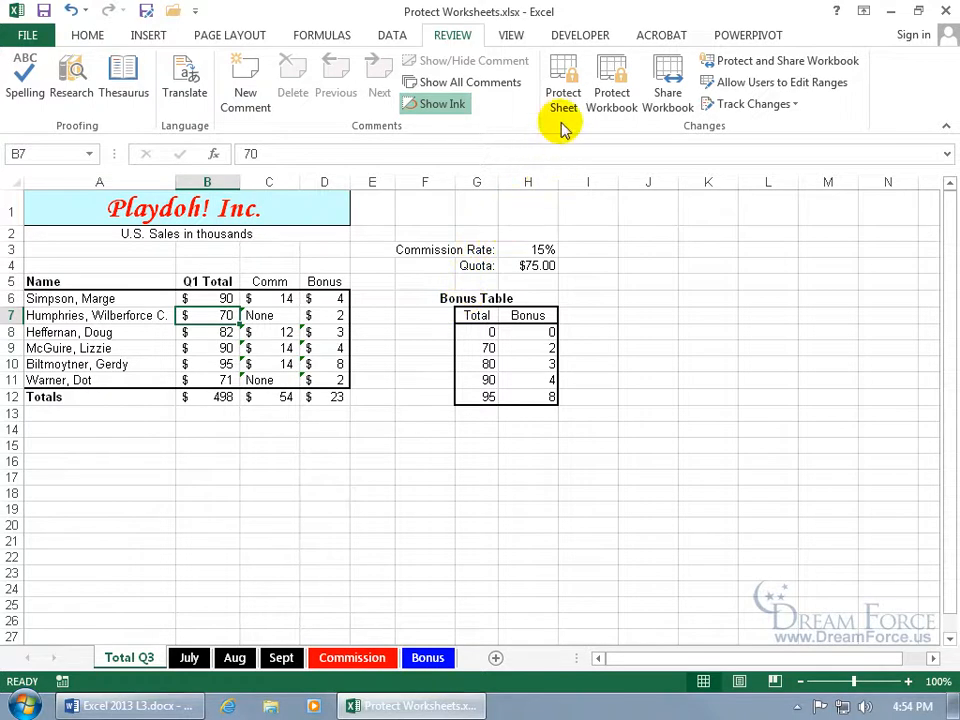
left_click(285, 302)
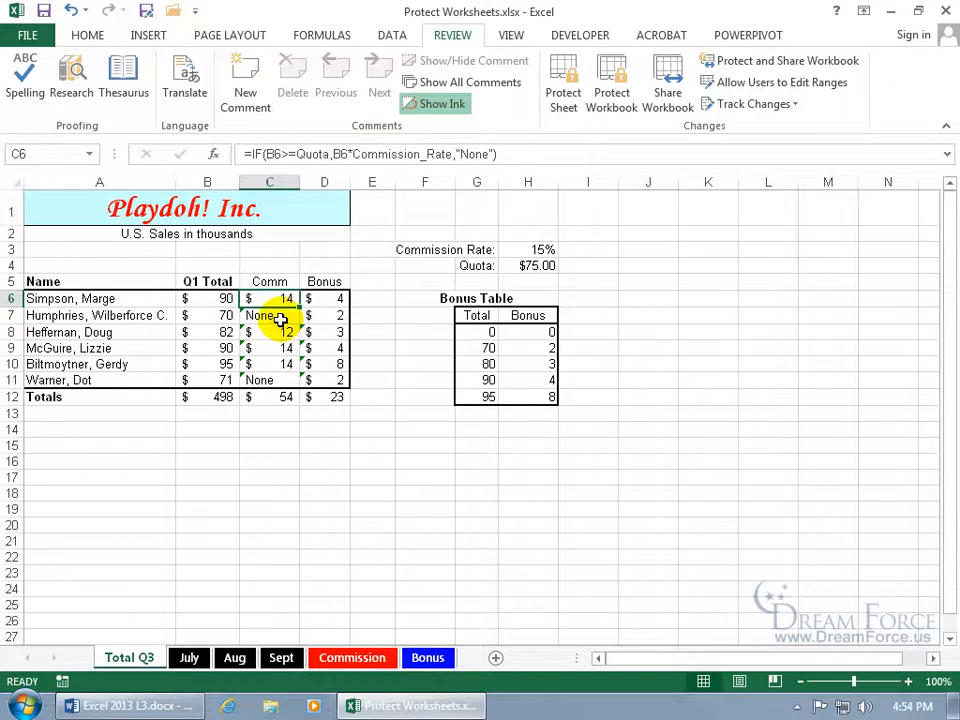